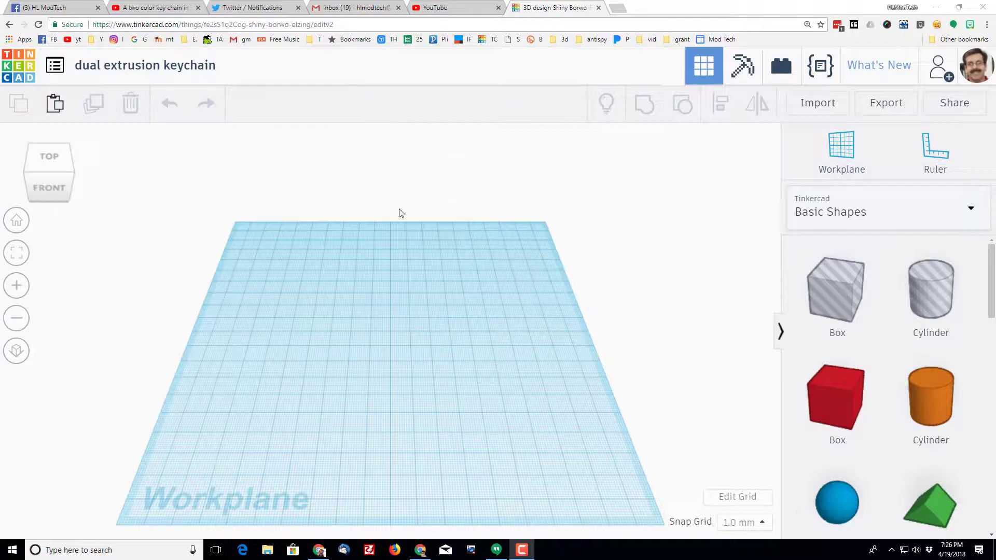
# - Add a solid red box to the workplane and size its footprint to 70 mm long by 25 mm wide
pyautogui.moveTo(256, 413); pyautogui.dragTo(360, 371, button='right')
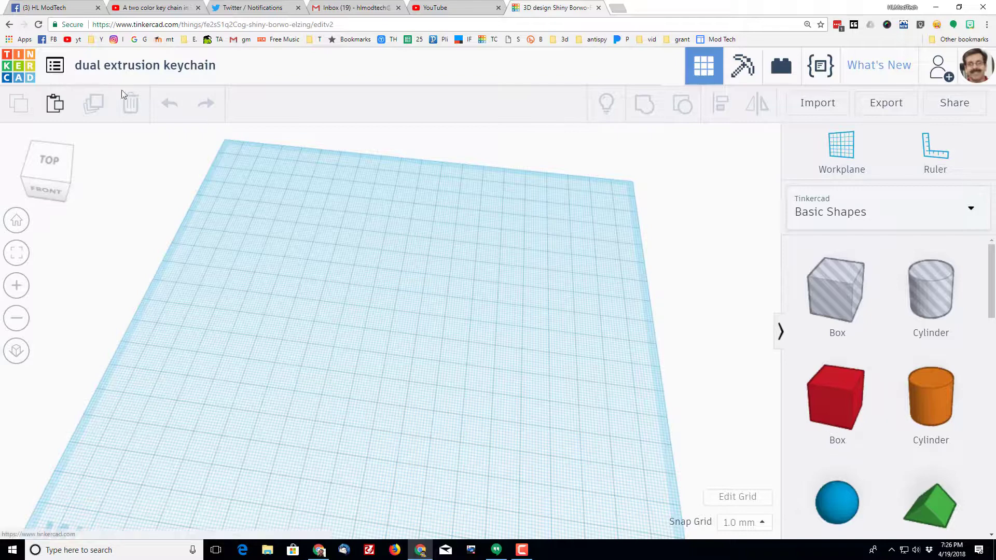
pyautogui.moveTo(833, 406); pyautogui.dragTo(360, 311)
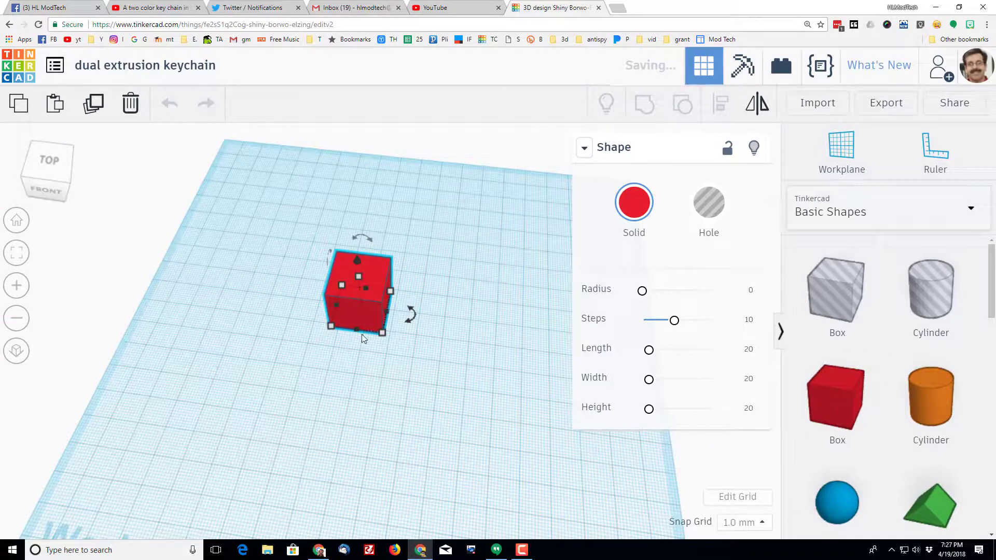
pyautogui.moveTo(331, 326)
pyautogui.click(266, 293)
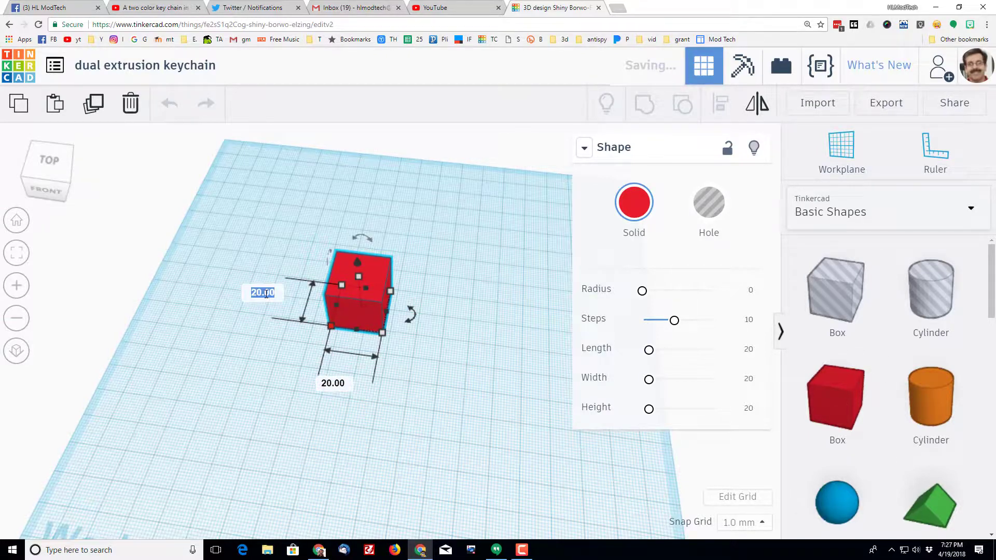
pyautogui.write('25')
pyautogui.press('Return')
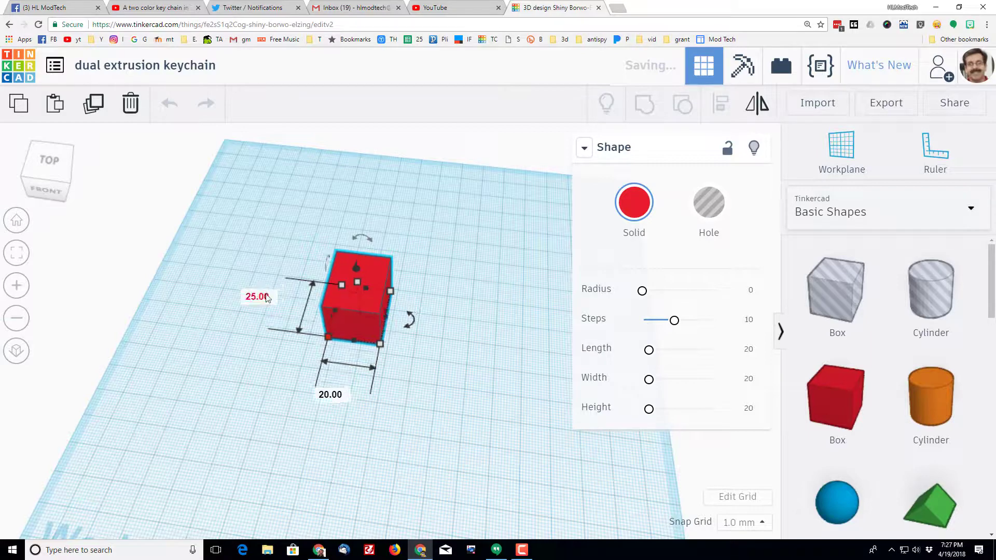
pyautogui.click(330, 395)
pyautogui.write('70')
pyautogui.press('Return')
# - Set the box's height to 2 mm and move the resulting plate closer to the front of the workplane
pyautogui.moveTo(289, 274)
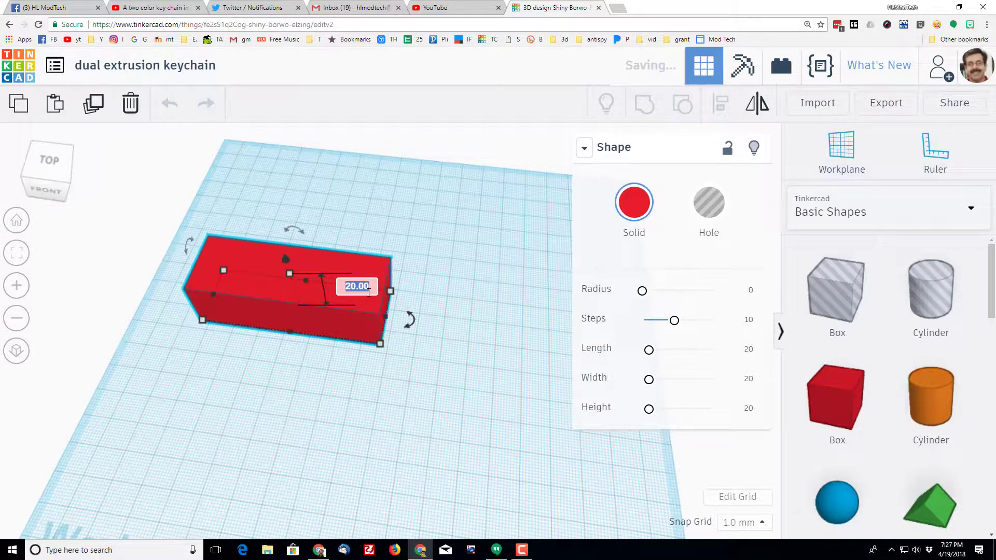
pyautogui.write('2')
pyautogui.press('Return')
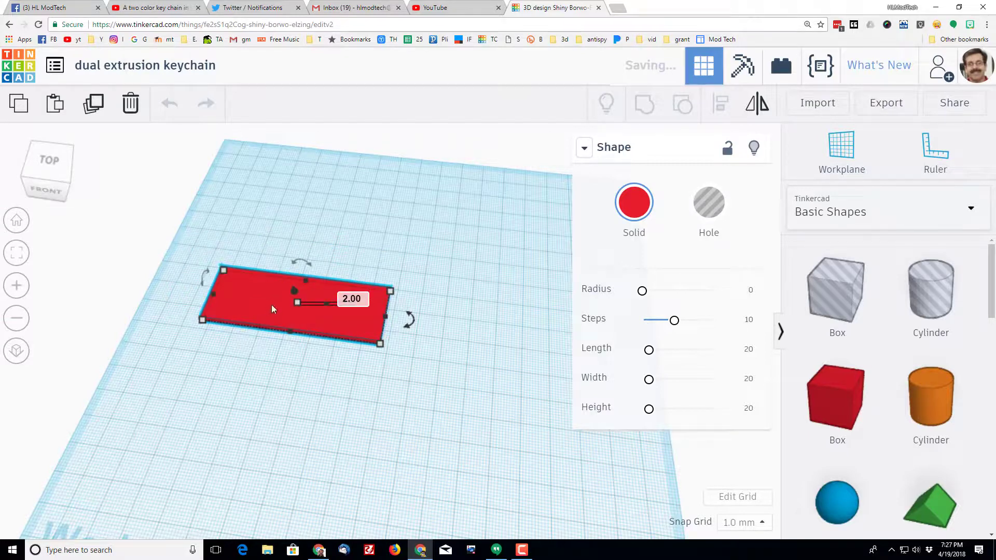
pyautogui.moveTo(271, 306); pyautogui.dragTo(370, 371)
pyautogui.click(314, 450)
pyautogui.moveTo(315, 449); pyautogui.dragTo(420, 432, button='right')
pyautogui.scroll(3, 419, 431)
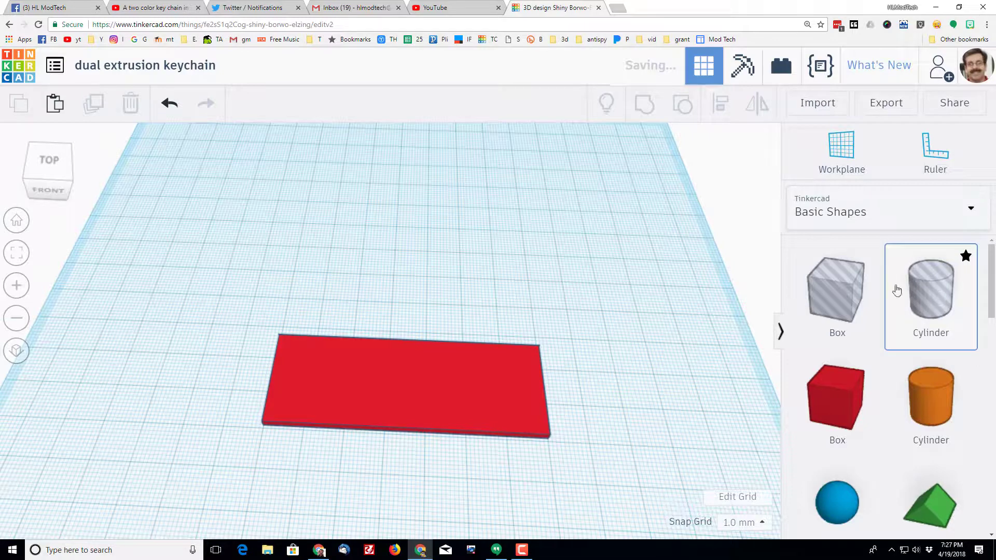
# - Place a cylinder hole behind the plate and scale it down proportionally to 5 mm in diameter
pyautogui.moveTo(926, 294); pyautogui.dragTo(245, 289)
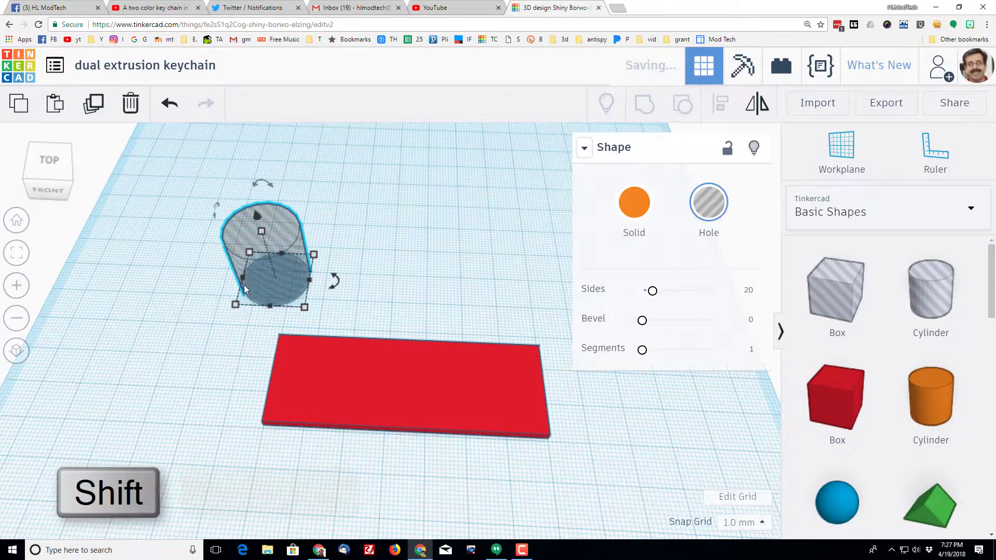
pyautogui.keyDown('shift'); pyautogui.moveTo(247, 251); pyautogui.dragTo(298, 291); pyautogui.keyUp('shift')
pyautogui.scroll(4, 283, 336)
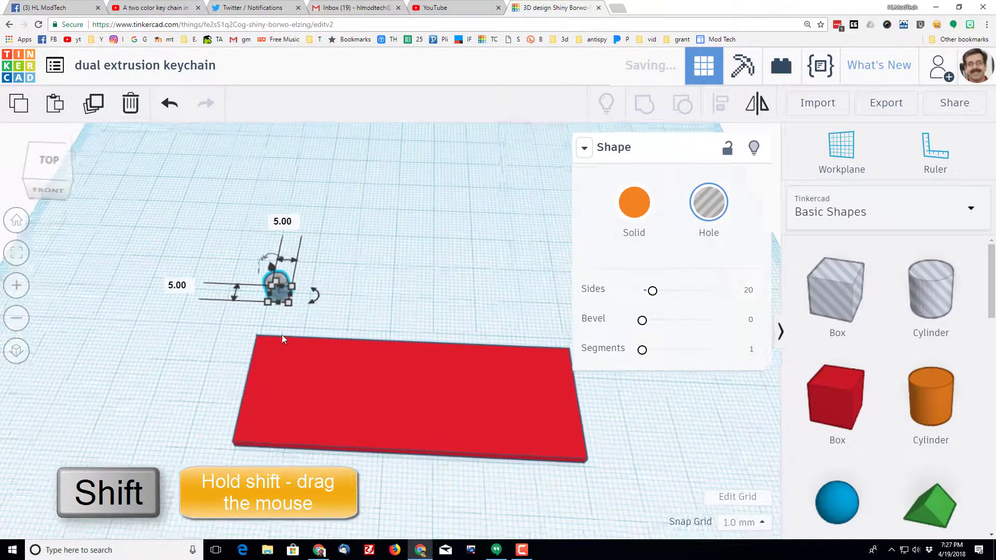
pyautogui.scroll(-3, 296, 316)
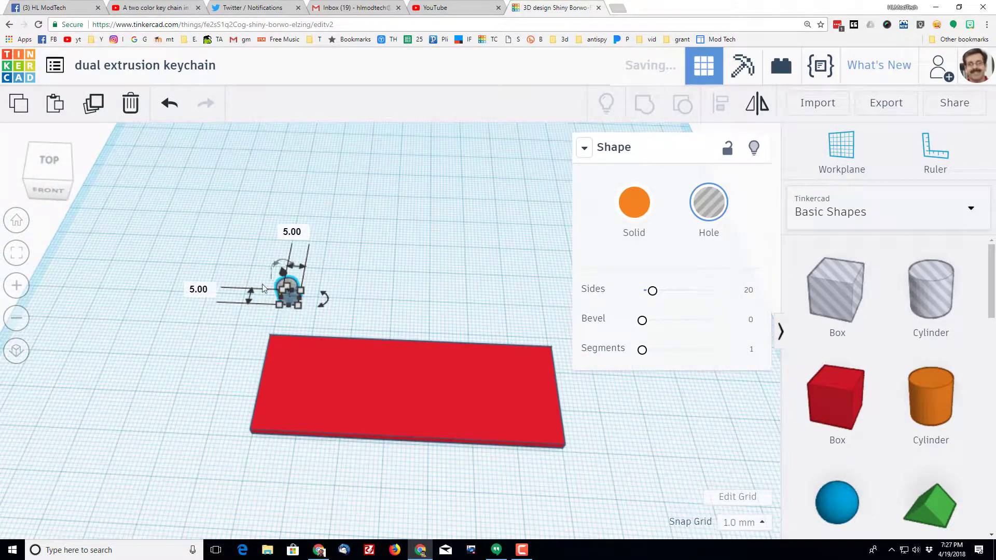
# - Move the cylinder hole forward in grid steps until it sits inside the plate's rear-left corner
pyautogui.press('Down')
pyautogui.press('Down')
pyautogui.press('Down')
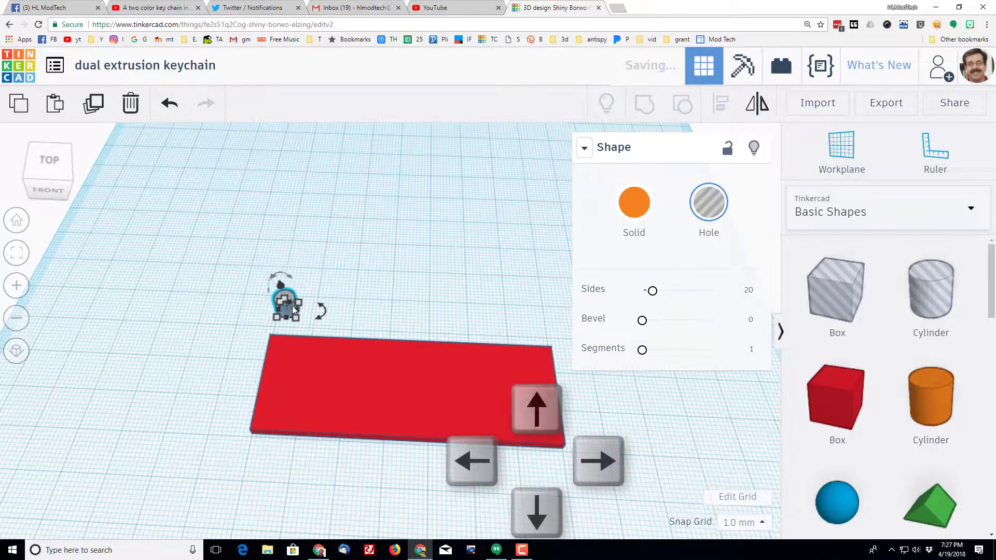
pyautogui.press('Down')
pyautogui.press('Down')
pyautogui.press('Down')
pyautogui.press('Down')
pyautogui.press('Down')
pyautogui.press('Down')
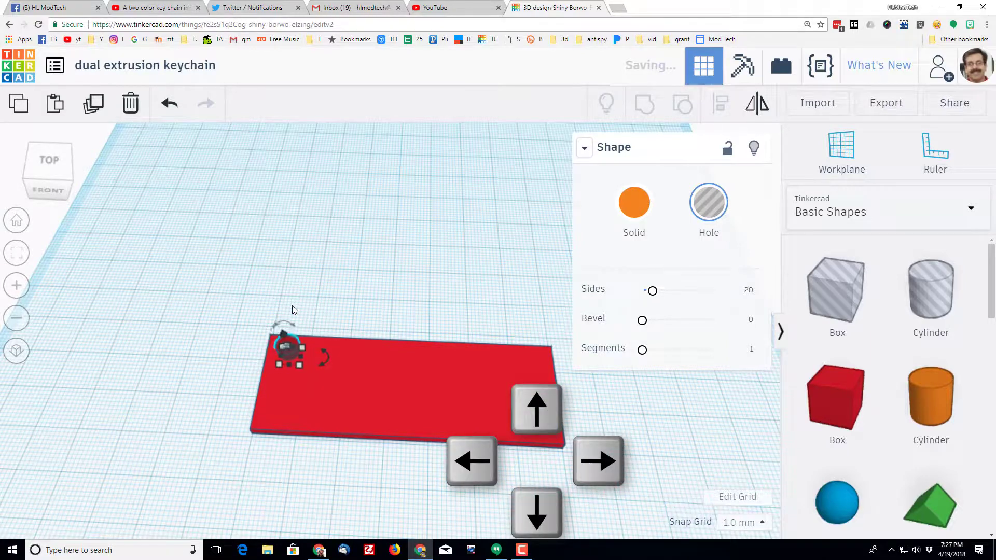
# - Group the plate with the cylinder hole to cut the keyring opening
pyautogui.click(52, 163)
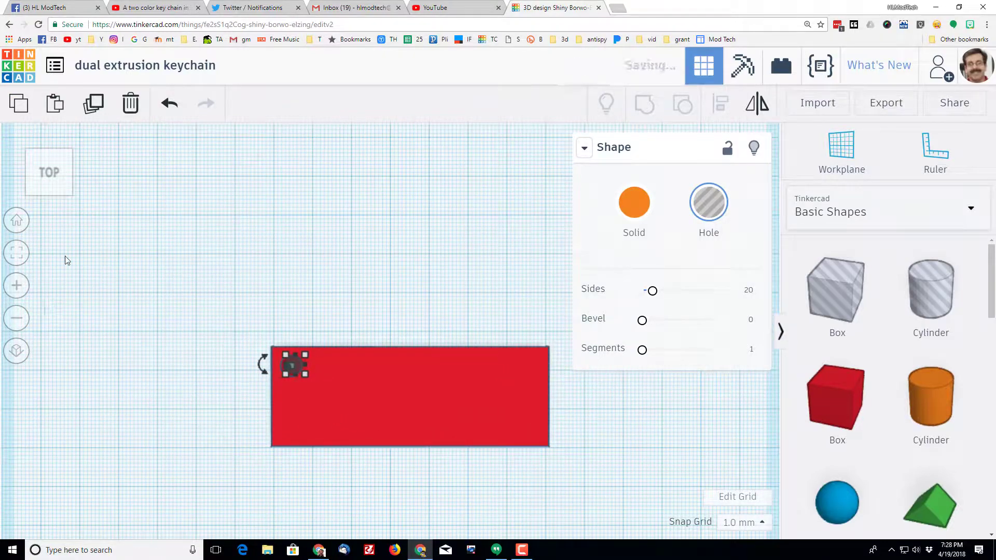
pyautogui.moveTo(243, 317); pyautogui.dragTo(354, 467)
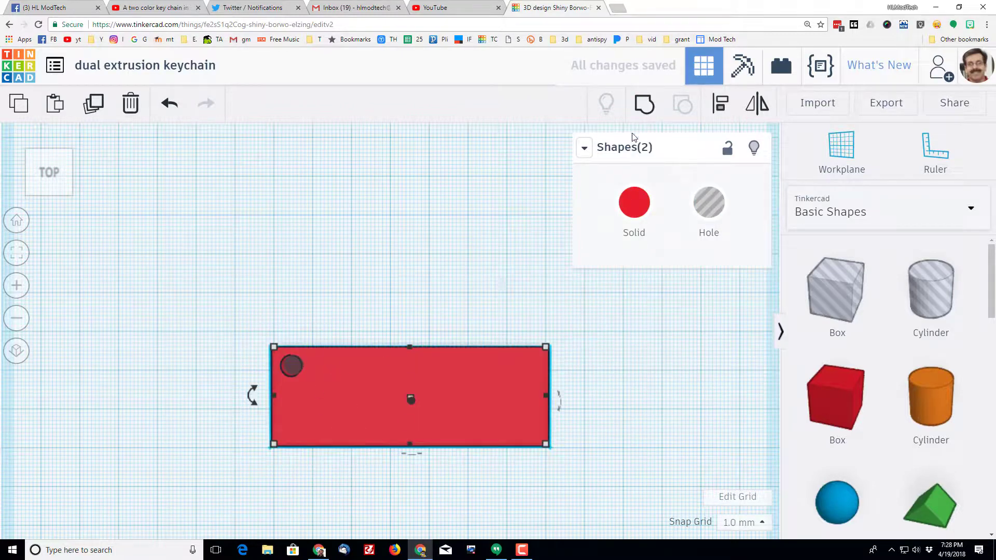
pyautogui.click(643, 104)
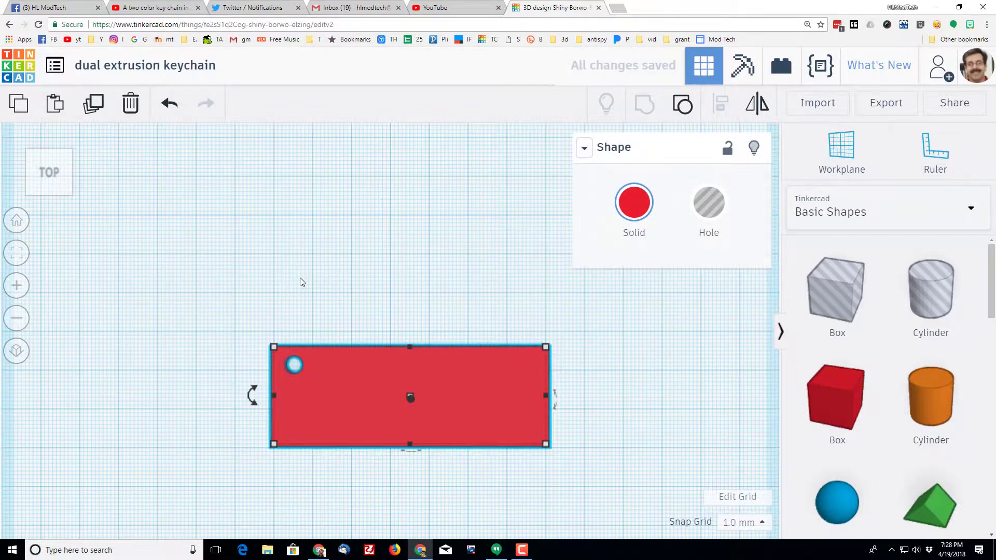
# - Set a new workplane on the plate's top face
pyautogui.moveTo(302, 282); pyautogui.dragTo(291, 193, button='right')
pyautogui.moveTo(362, 239); pyautogui.dragTo(271, 321, button='right')
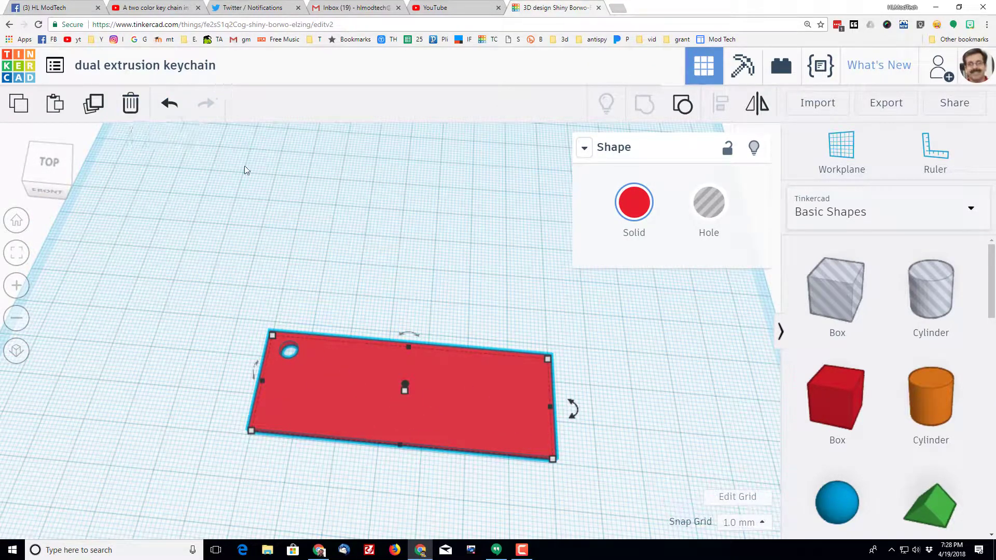
pyautogui.click(850, 149)
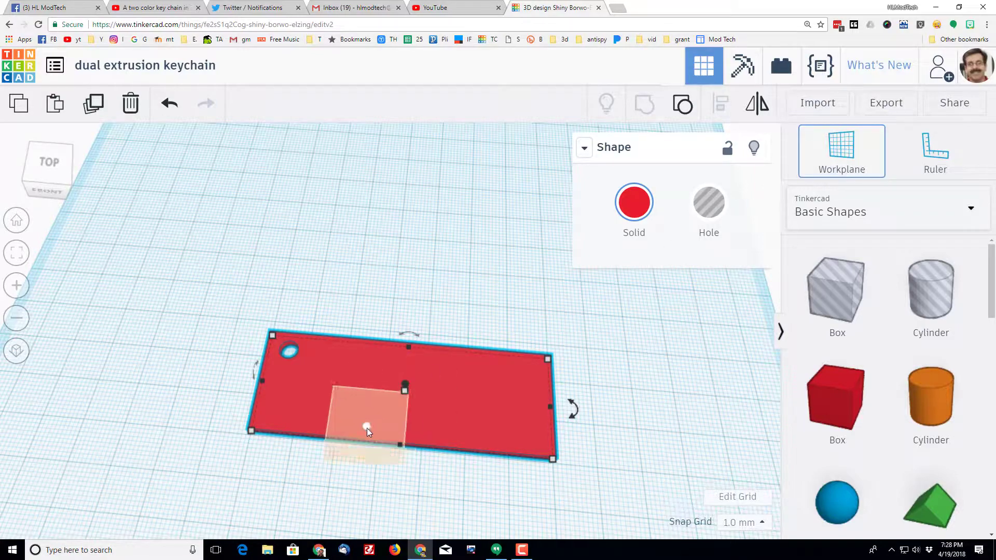
pyautogui.click(349, 390)
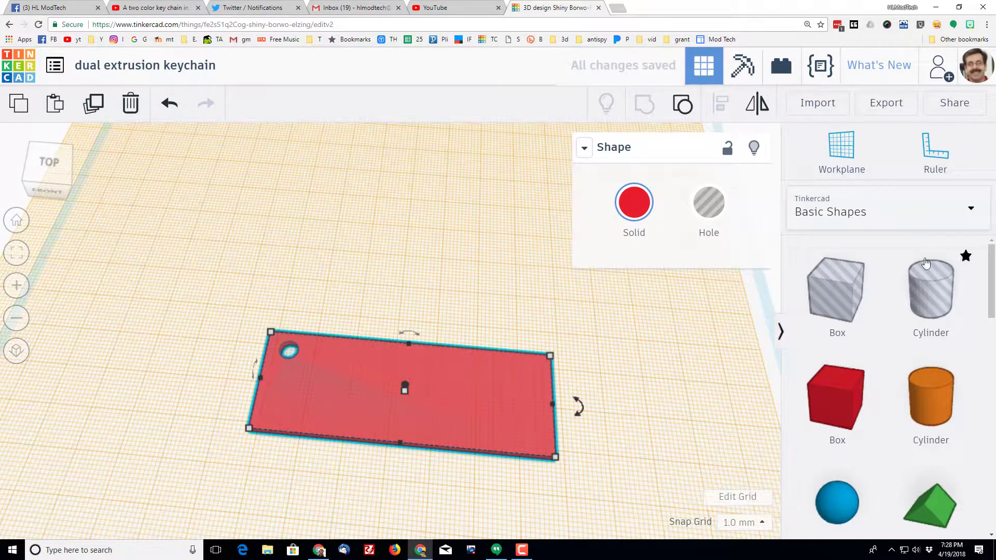
# - Add a text shape on top of the plate, colour it blue and make it read HLModTech
pyautogui.scroll(-6, 845, 284)
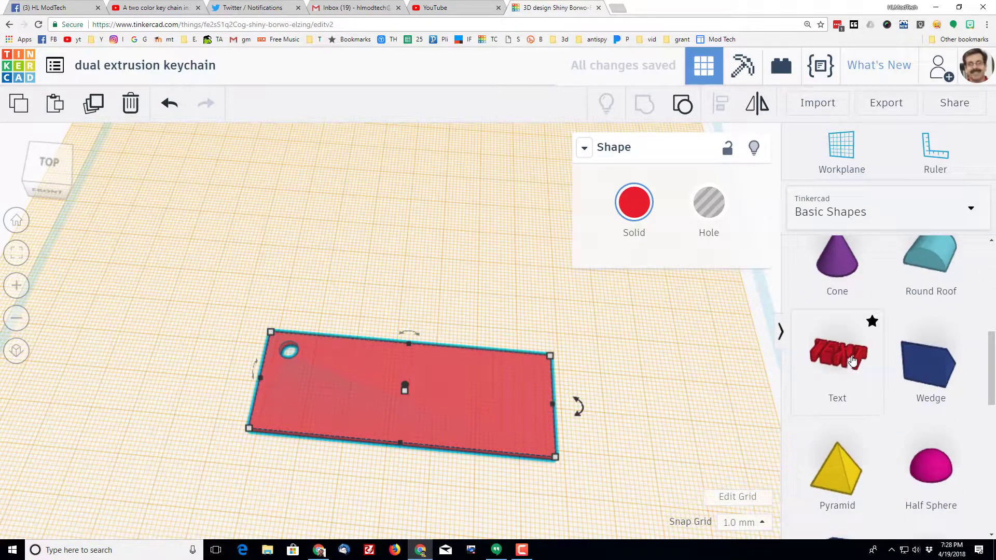
pyautogui.moveTo(852, 360); pyautogui.dragTo(445, 392)
pyautogui.click(634, 202)
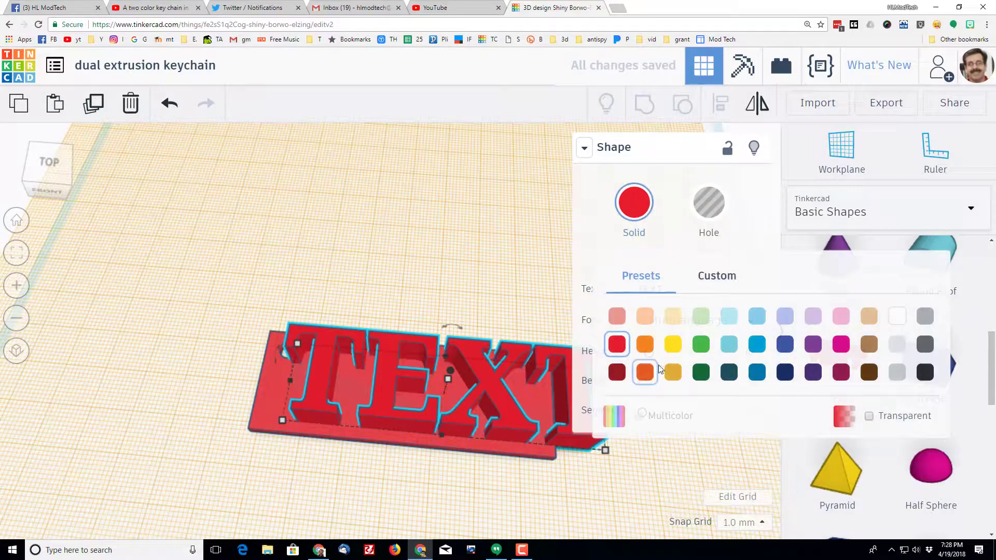
pyautogui.click(757, 344)
pyautogui.click(685, 289)
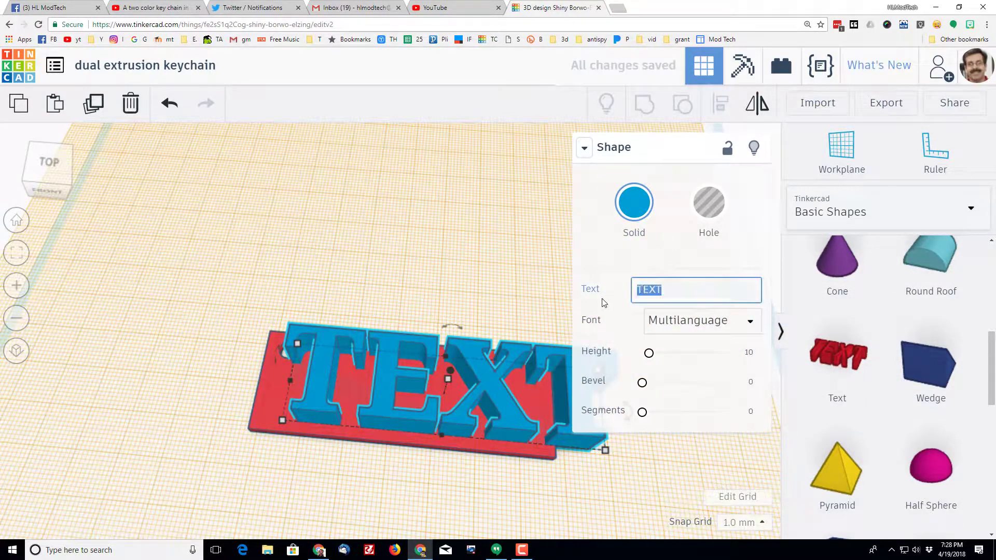
pyautogui.write('HLModTech')
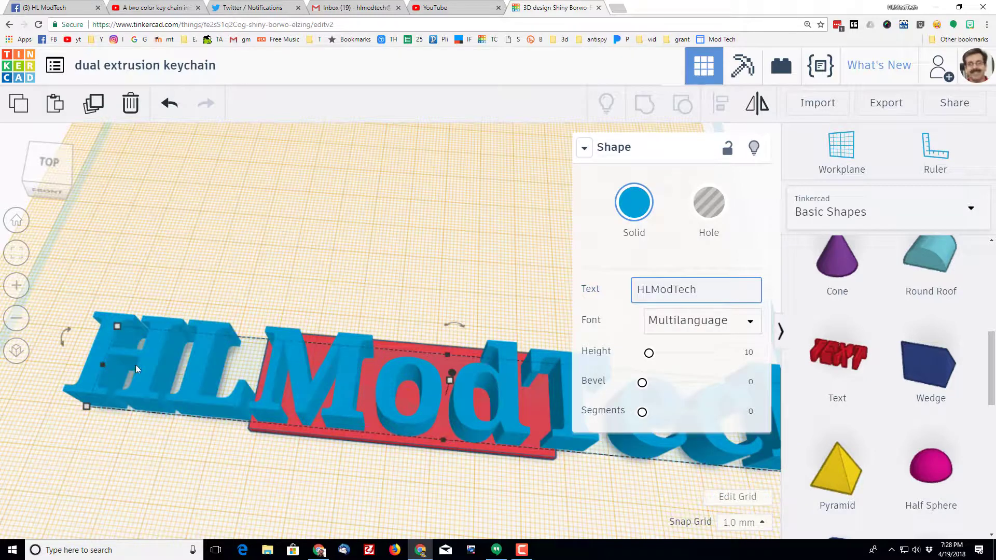
# - Set the height of the HLModTech text to 1.5 mm
pyautogui.moveTo(101, 363)
pyautogui.moveTo(450, 381)
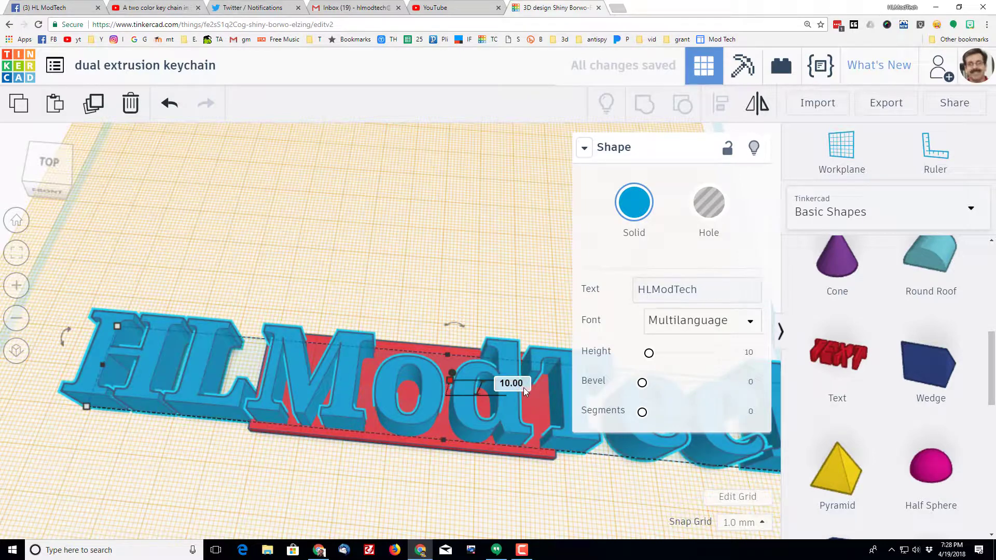
pyautogui.click(522, 384)
pyautogui.write('1.5')
pyautogui.press('Return')
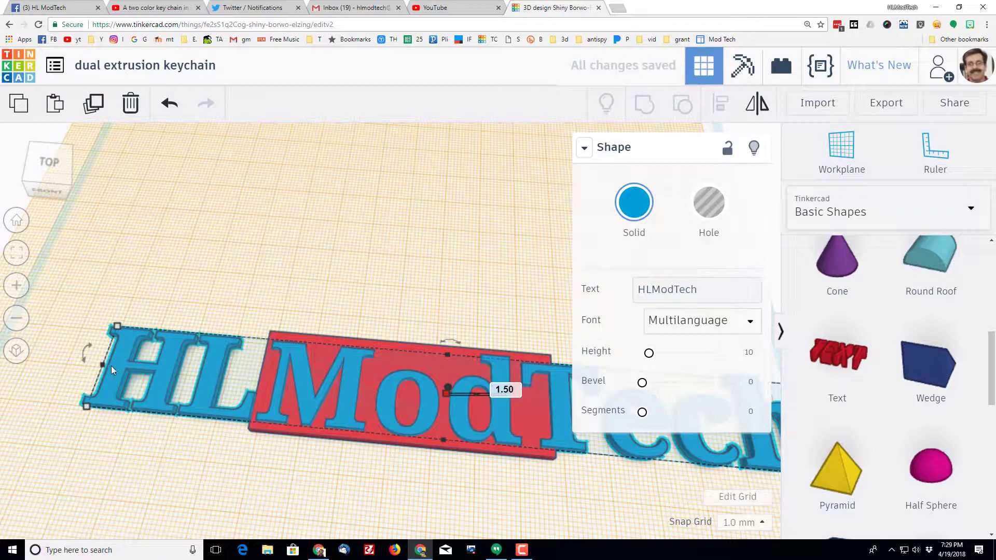
# - Compress the text's length from both ends so it fits on the plate beside the keyring hole
pyautogui.moveTo(101, 363); pyautogui.dragTo(307, 379)
pyautogui.scroll(-3, 316, 381)
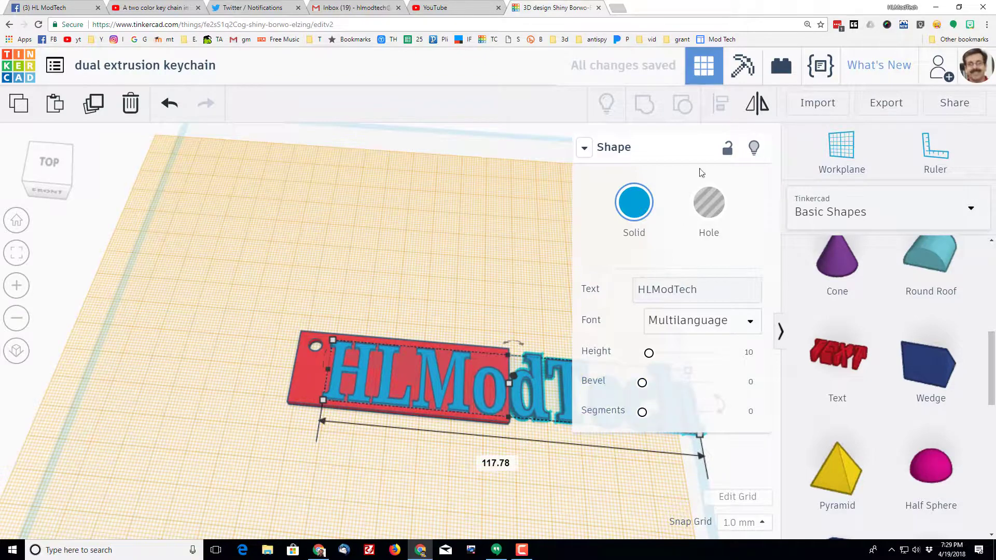
pyautogui.click(584, 148)
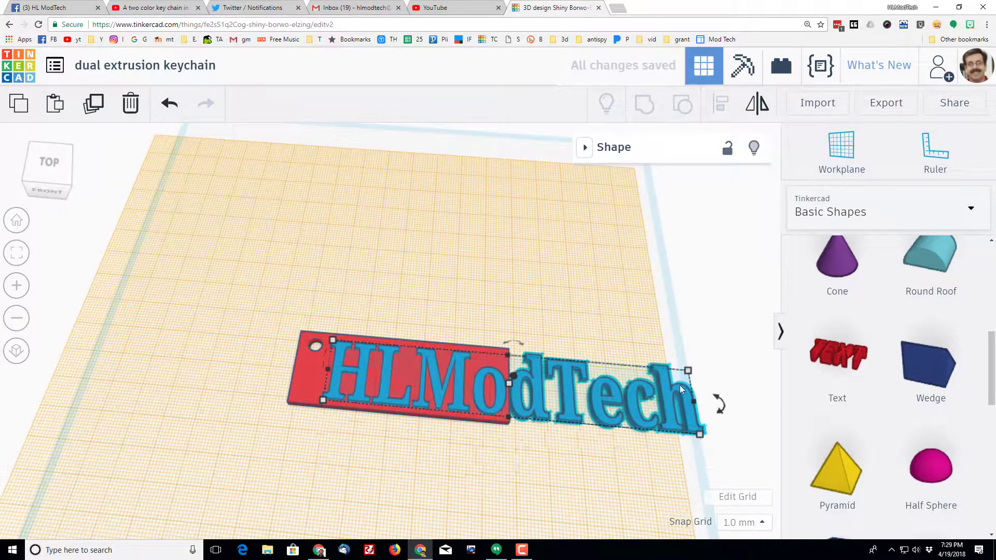
pyautogui.moveTo(690, 396); pyautogui.dragTo(504, 388)
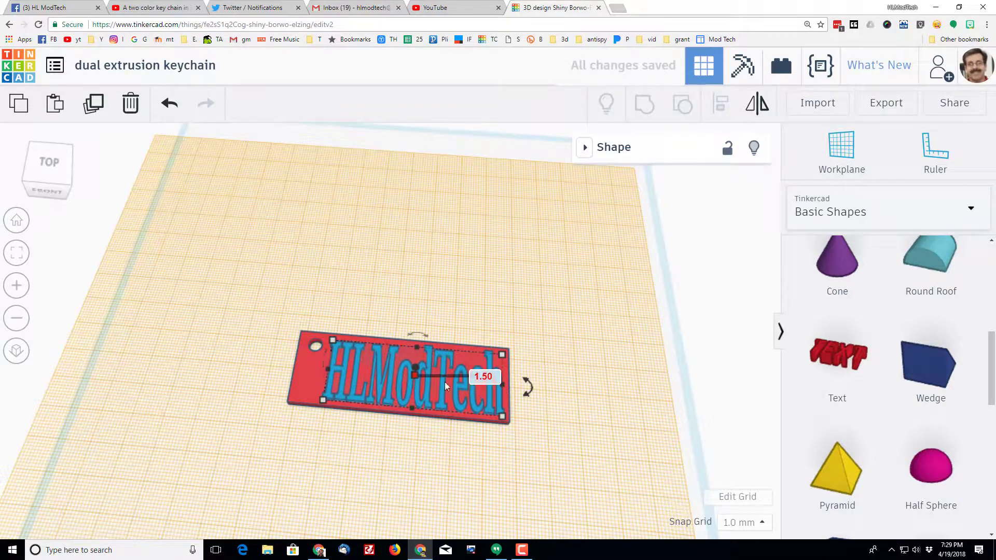
# - Stretch the text to 24 mm across the plate's width and extend its starting end slightly toward the keyring hole
pyautogui.scroll(3, 421, 456)
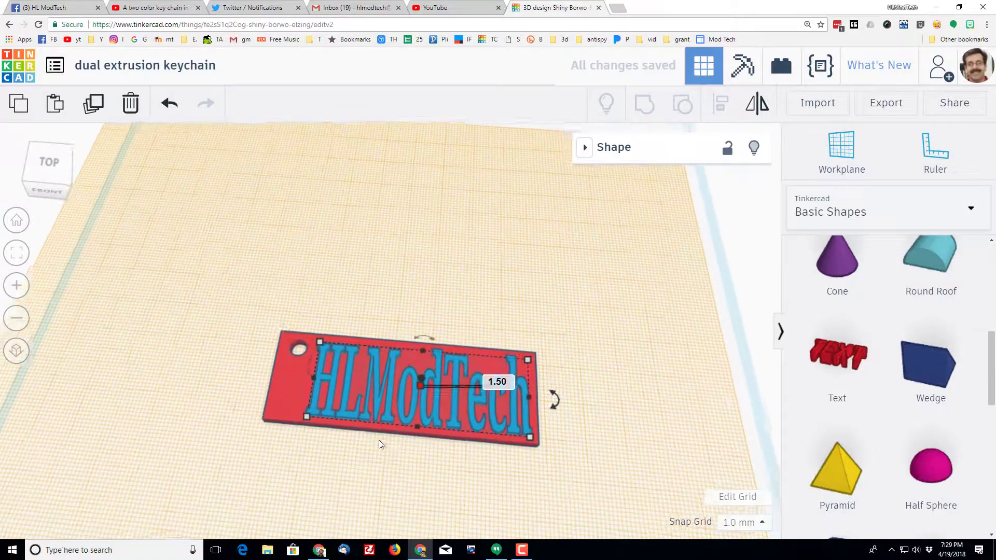
pyautogui.scroll(1, 476, 439)
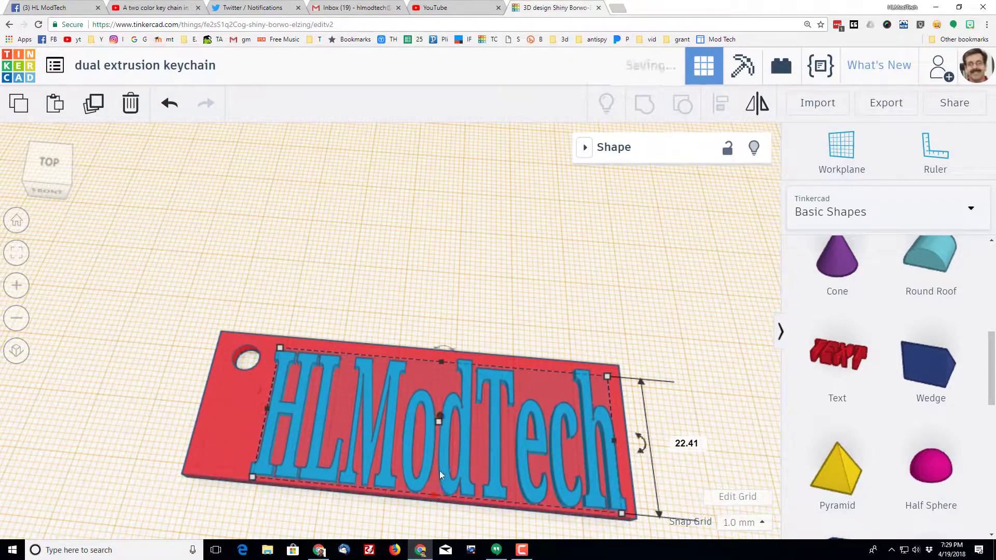
pyautogui.moveTo(439, 365); pyautogui.dragTo(440, 355)
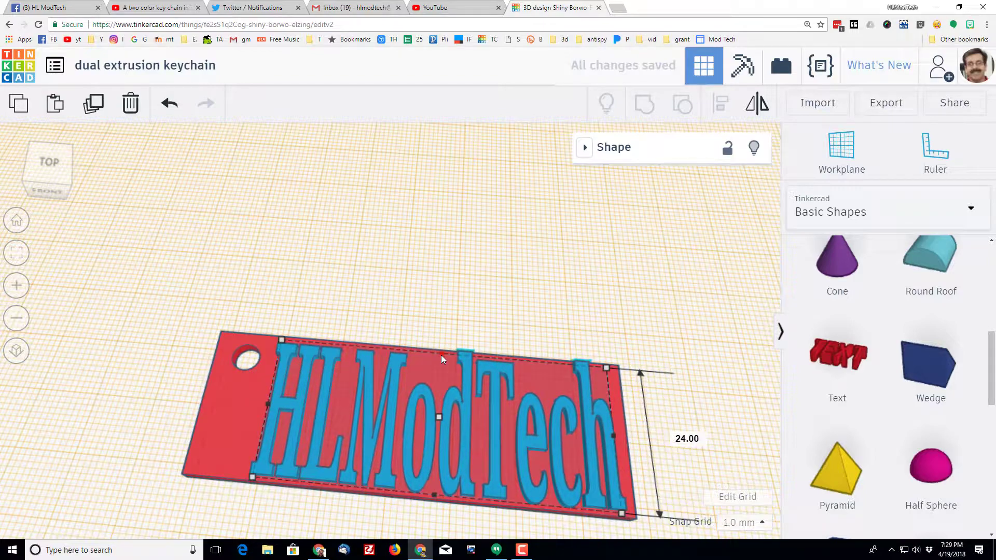
pyautogui.moveTo(266, 406); pyautogui.dragTo(247, 405)
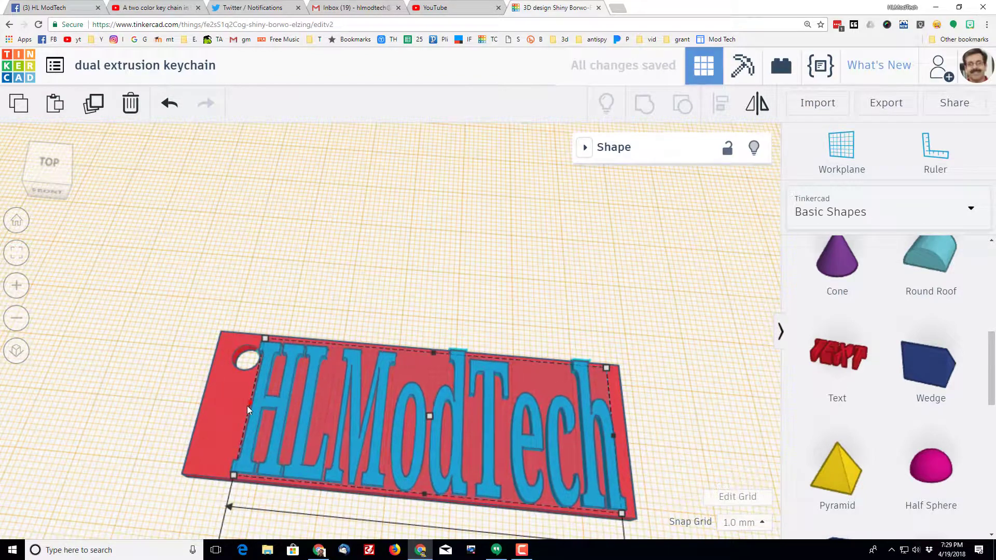
pyautogui.click(120, 467)
pyautogui.moveTo(119, 466); pyautogui.dragTo(144, 437, button='right')
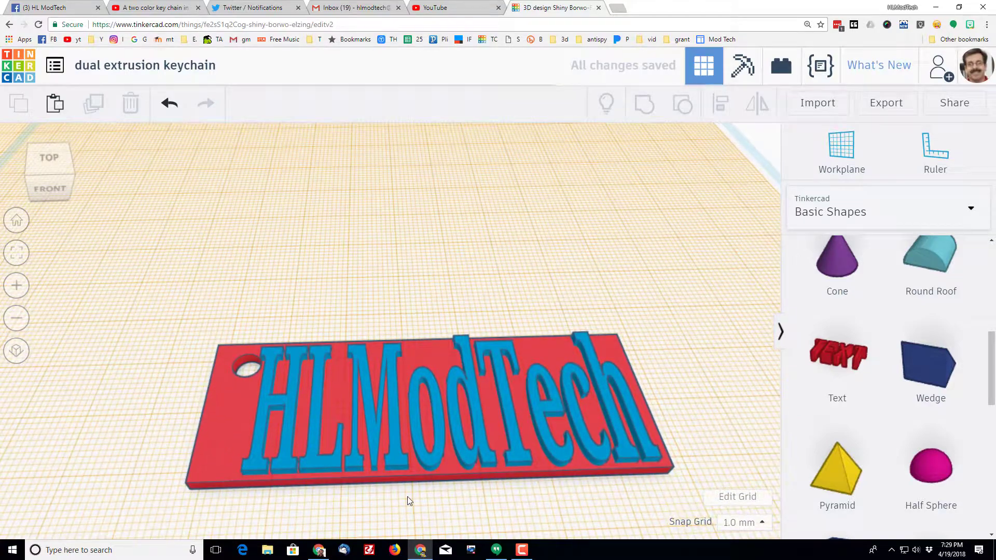
# - Start an STL export of only the red plate with the keyring hole
pyautogui.click(244, 410)
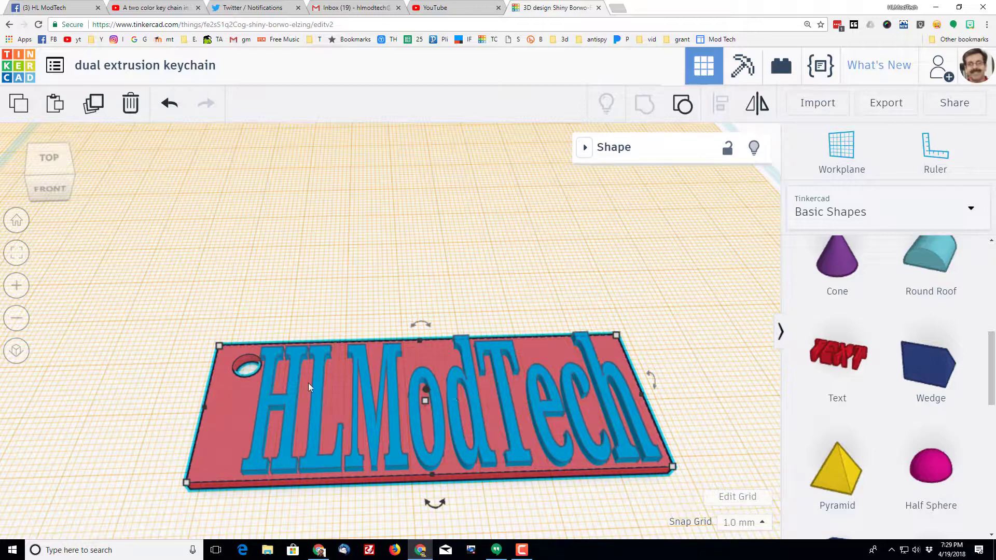
pyautogui.click(198, 403)
pyautogui.click(210, 407)
pyautogui.click(880, 103)
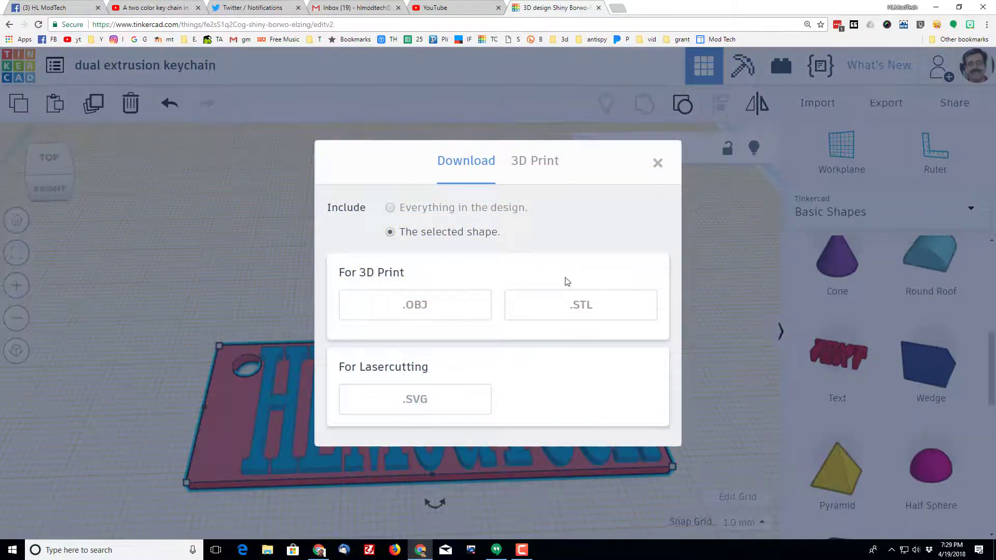
pyautogui.click(588, 321)
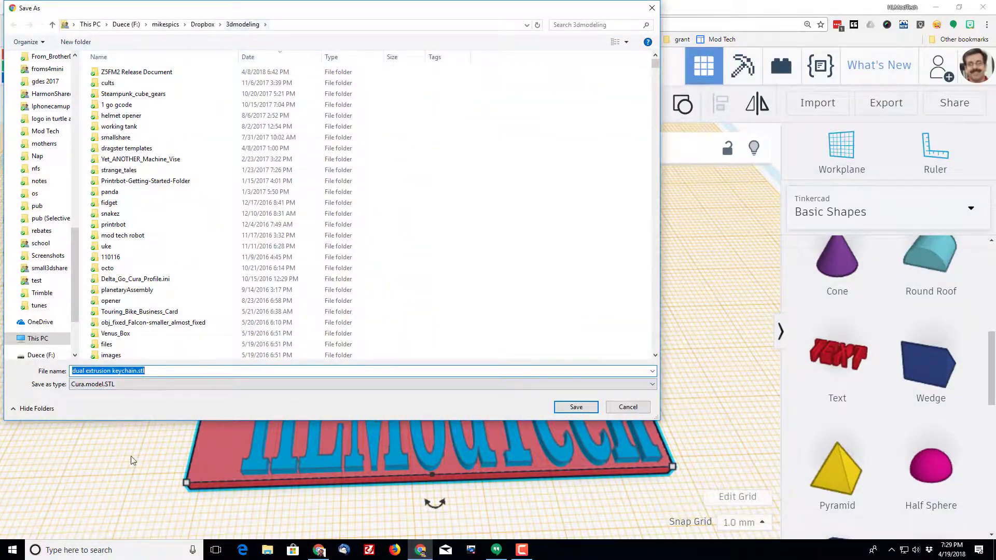
# - Name the plate's export file kcb hlmt.stl and save it in the 3dmodeling folder
pyautogui.click(134, 371)
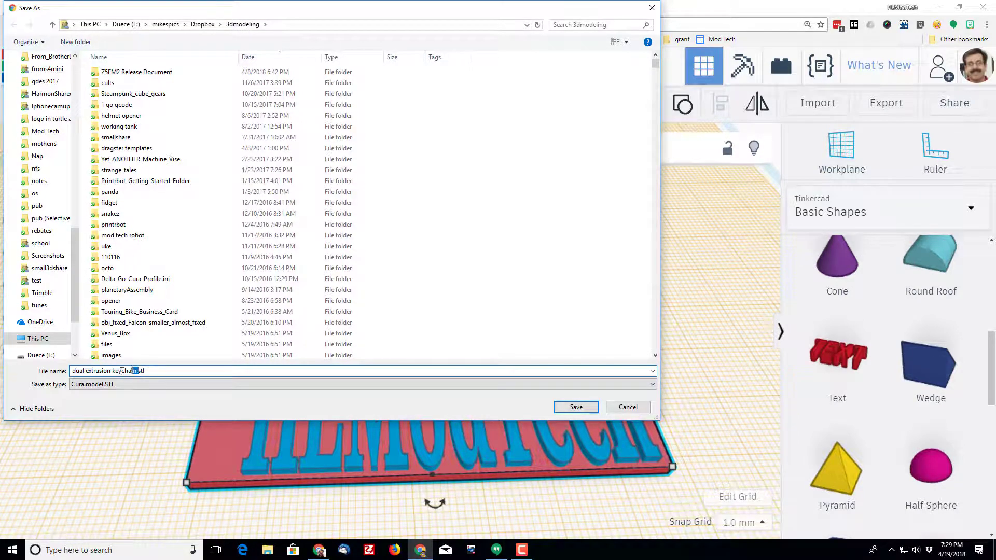
pyautogui.moveTo(122, 372); pyautogui.dragTo(84, 372)
pyautogui.click(127, 371)
pyautogui.moveTo(135, 372); pyautogui.dragTo(16, 379)
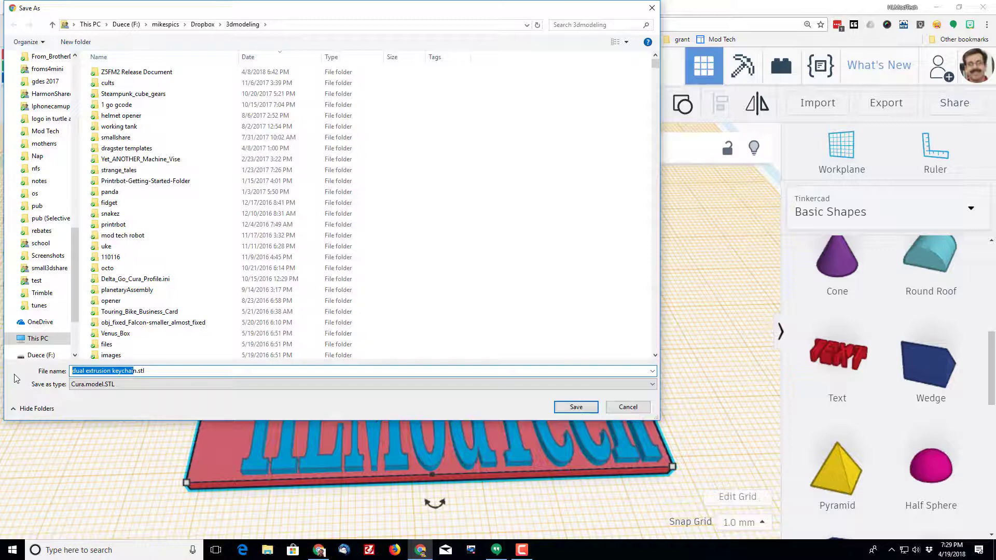
pyautogui.press('BackSpace')
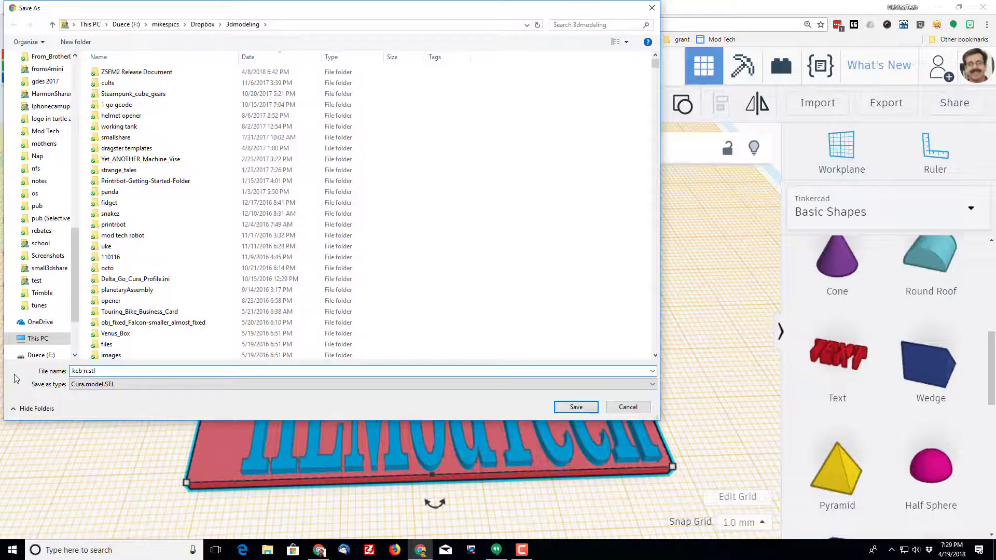
pyautogui.write('kcb hlmt')
pyautogui.click(575, 407)
# - Deselect the plate and return the workplane to the base grid
pyautogui.click(350, 244)
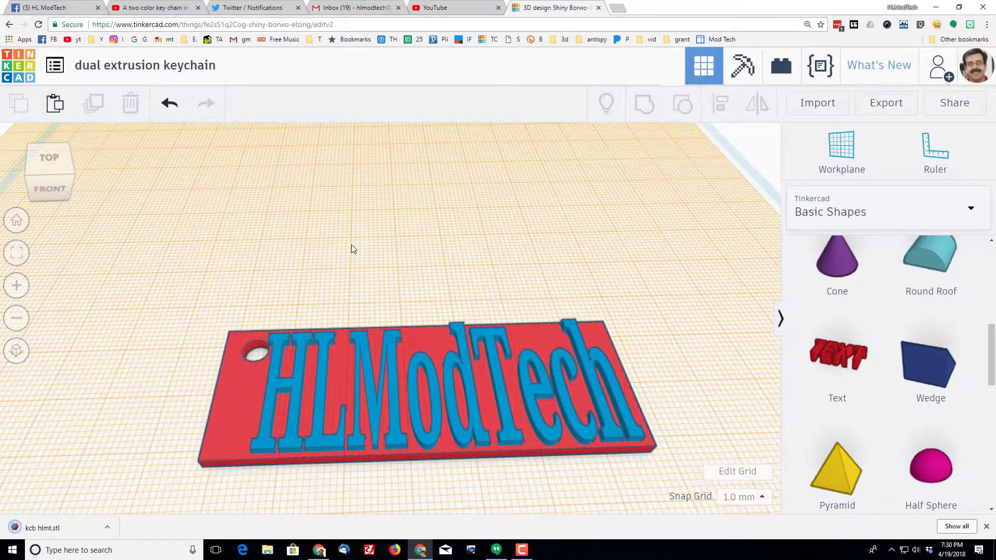
pyautogui.press('w')
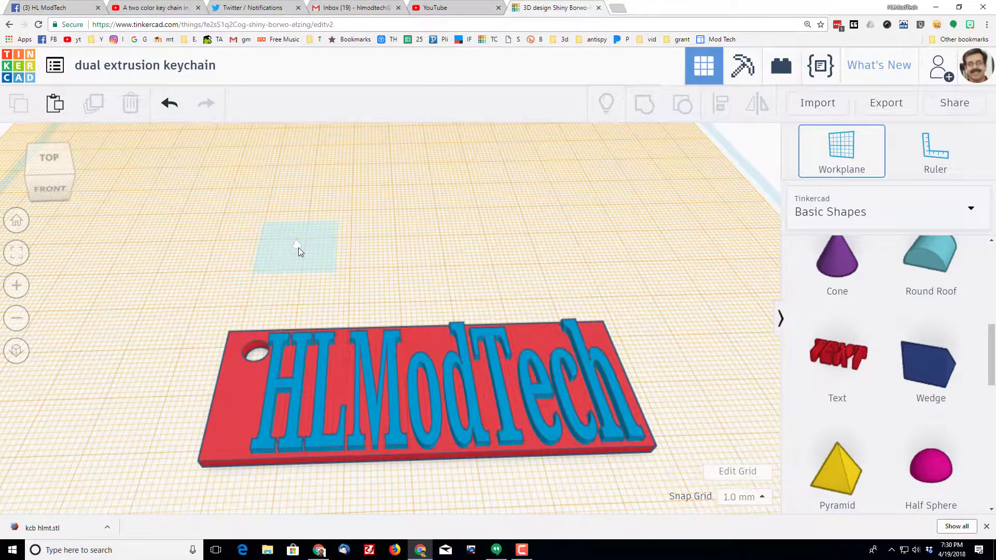
pyautogui.click(300, 249)
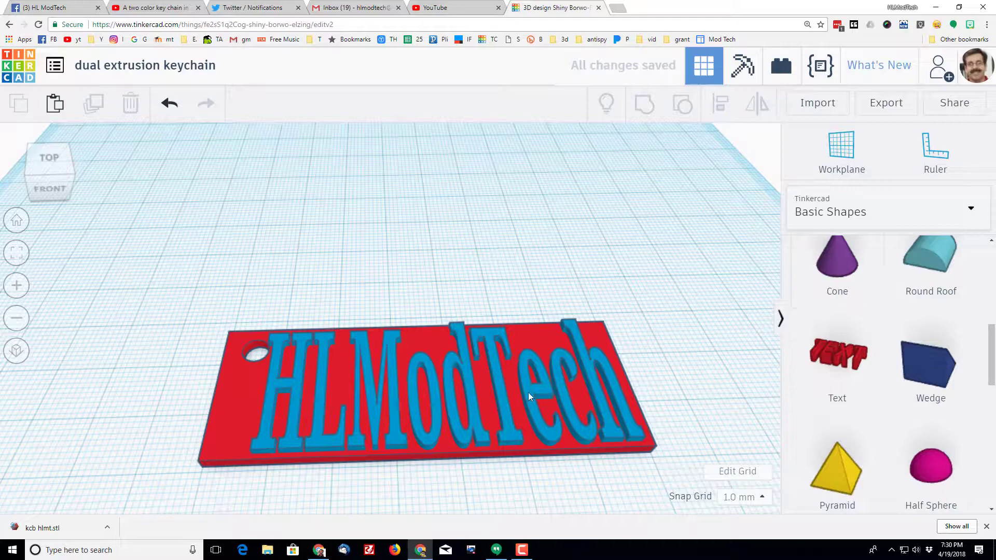
# - Export only the blue HLModTech text as an STL file named kcw hlmt.stl in the 3dmodeling folder
pyautogui.click(587, 357)
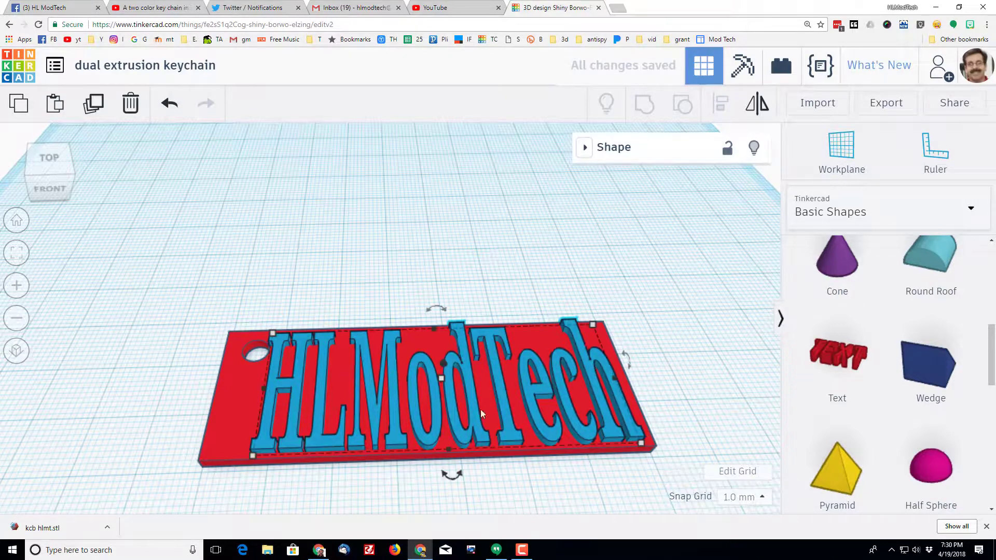
pyautogui.click(886, 103)
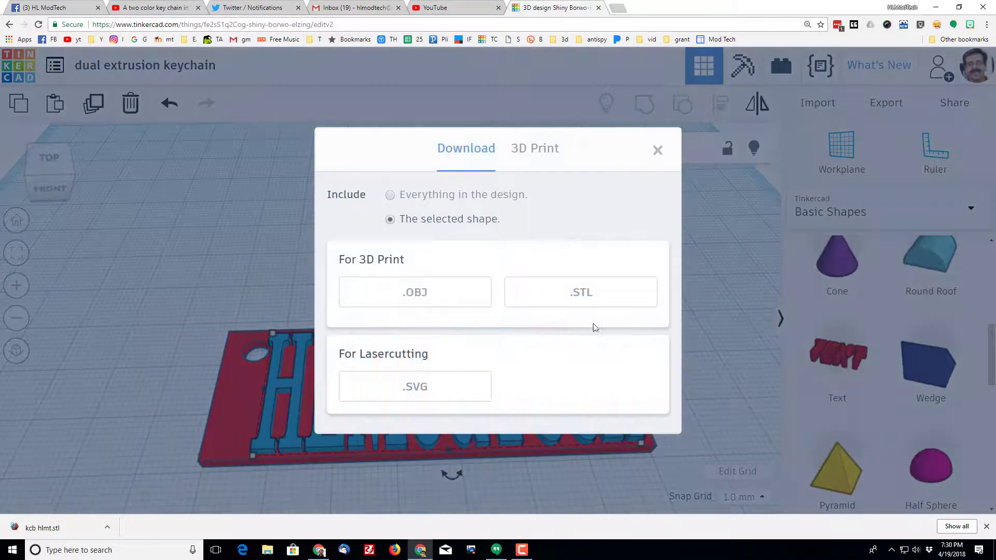
pyautogui.click(570, 296)
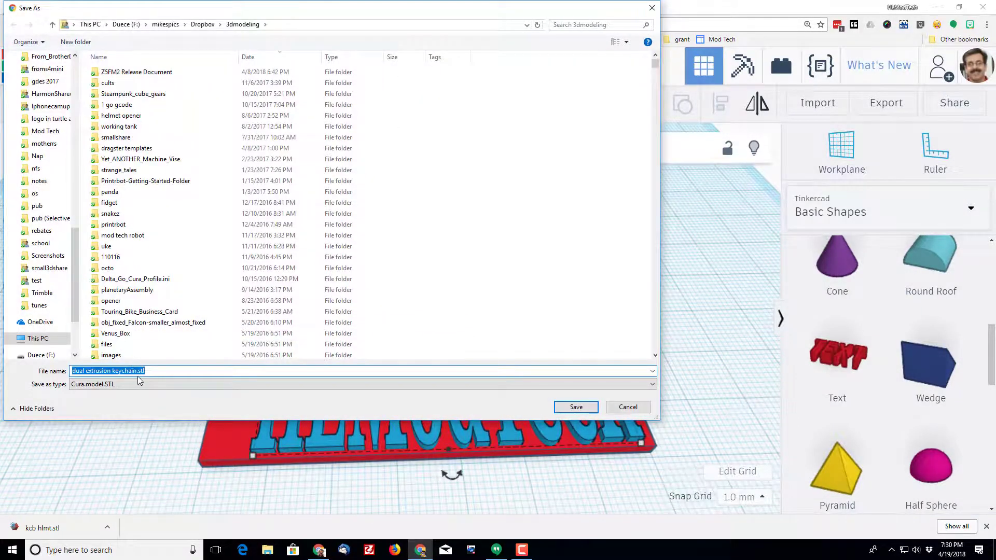
pyautogui.click(139, 370)
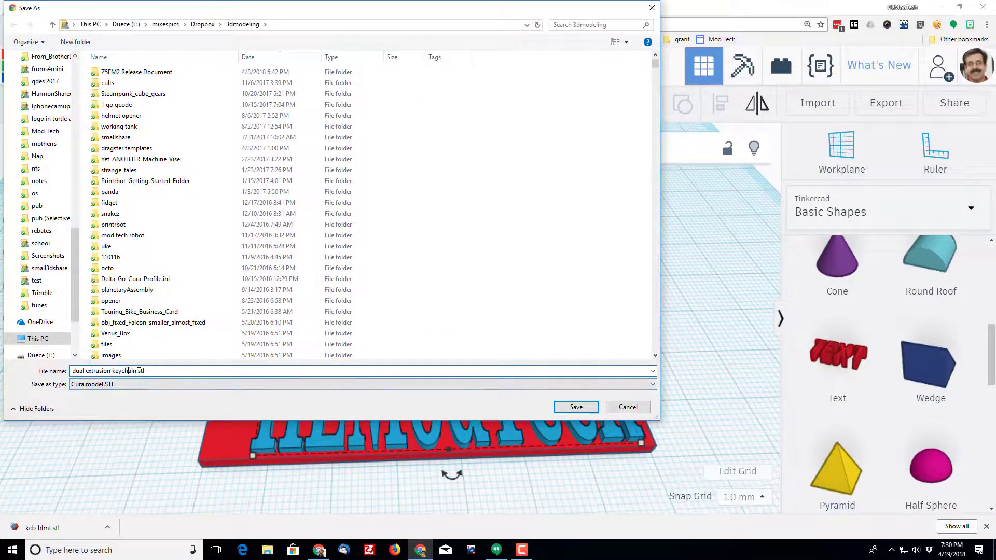
pyautogui.hotkey('shift', 'Home')
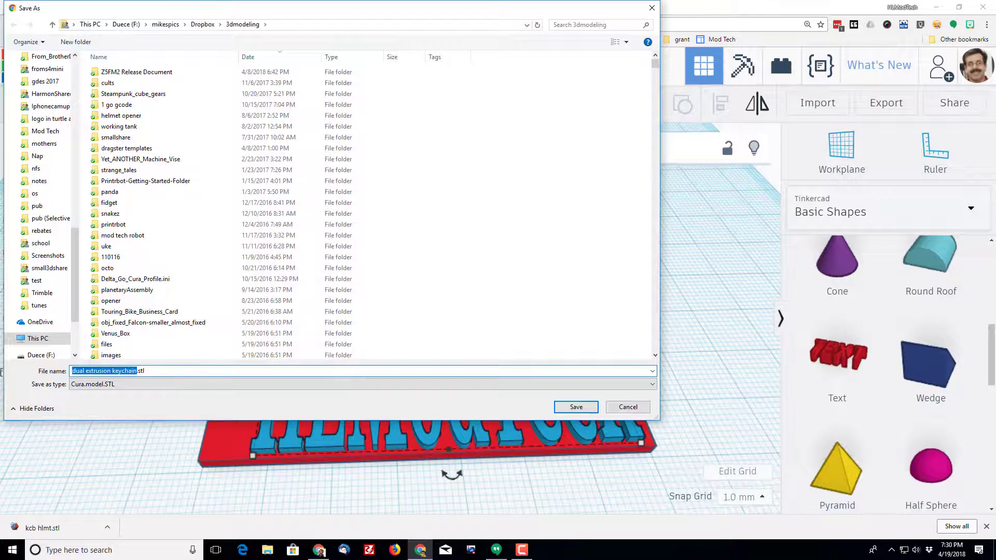
pyautogui.write('kcw hlmt')
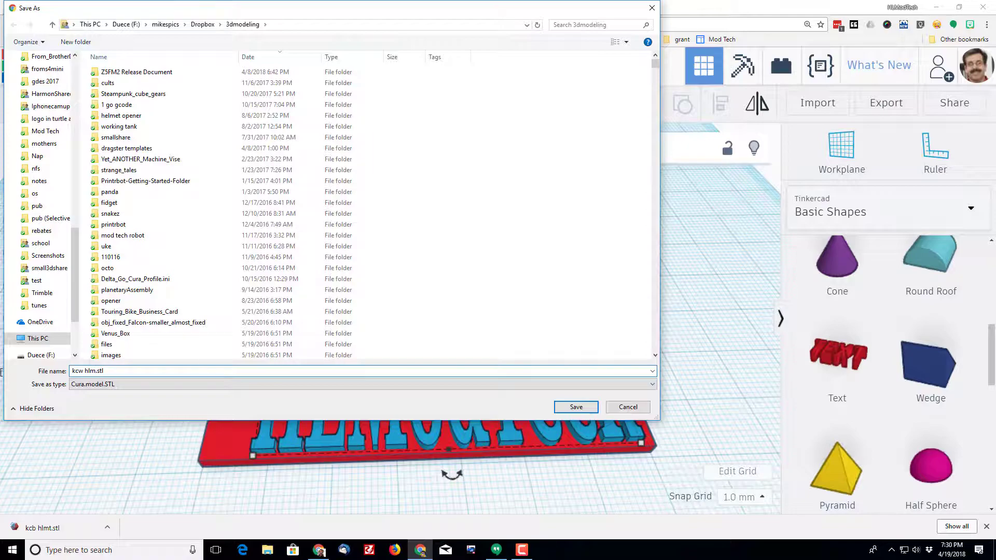
pyautogui.click(576, 407)
# - Examine the finished keychain from several angles, checking the raised text, plate and keyring hole
pyautogui.moveTo(374, 289); pyautogui.dragTo(399, 297, button='right')
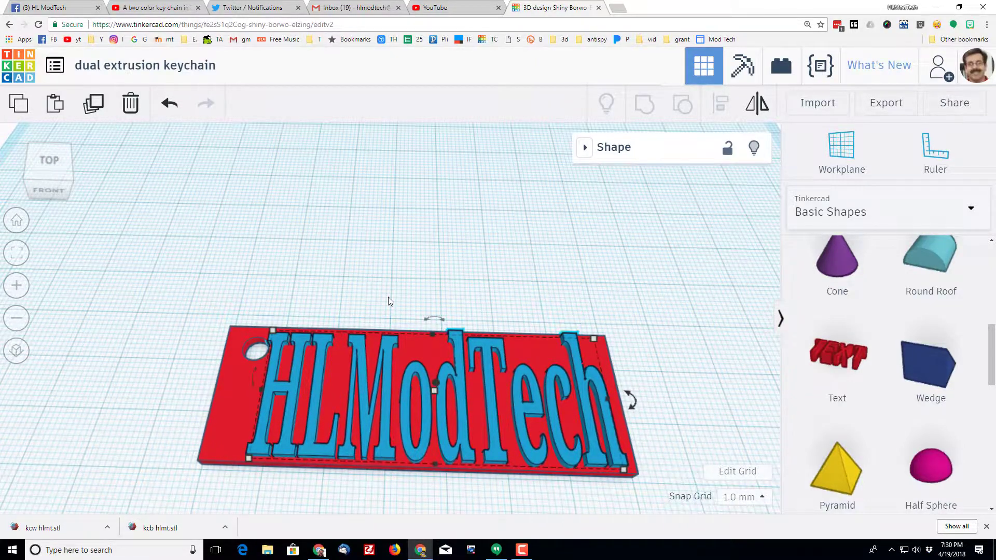
pyautogui.moveTo(354, 301); pyautogui.dragTo(374, 400, button='right')
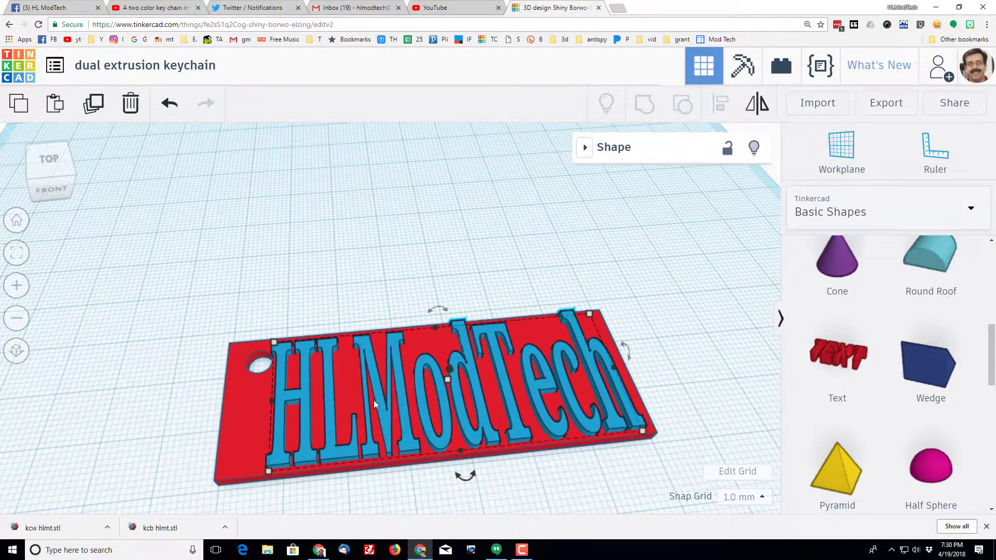
pyautogui.click(408, 489)
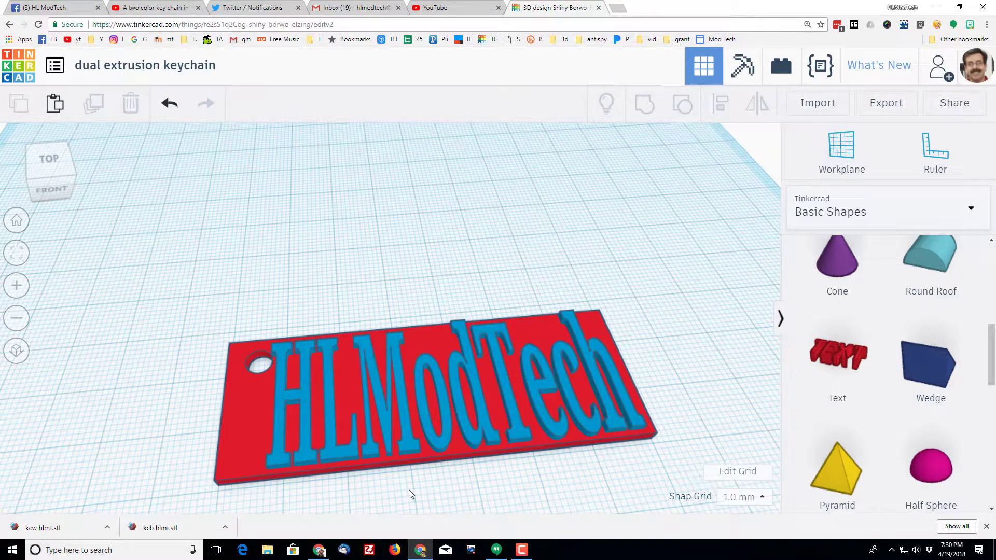
pyautogui.moveTo(409, 490); pyautogui.dragTo(377, 369, button='right')
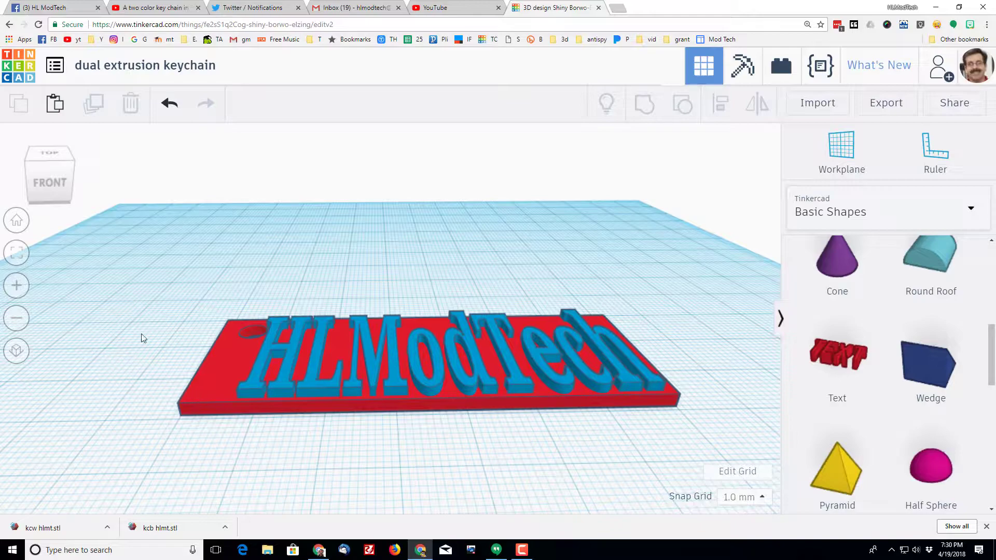
pyautogui.moveTo(455, 298); pyautogui.dragTo(531, 404, button='right')
pyautogui.scroll(3, 530, 409)
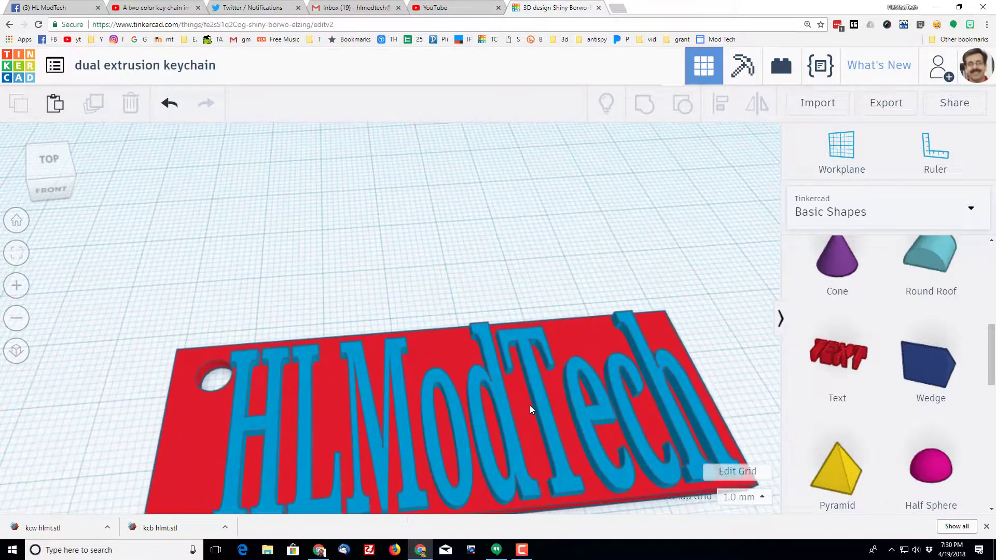
pyautogui.scroll(-3, 528, 407)
pyautogui.moveTo(622, 422); pyautogui.dragTo(352, 377, button='right')
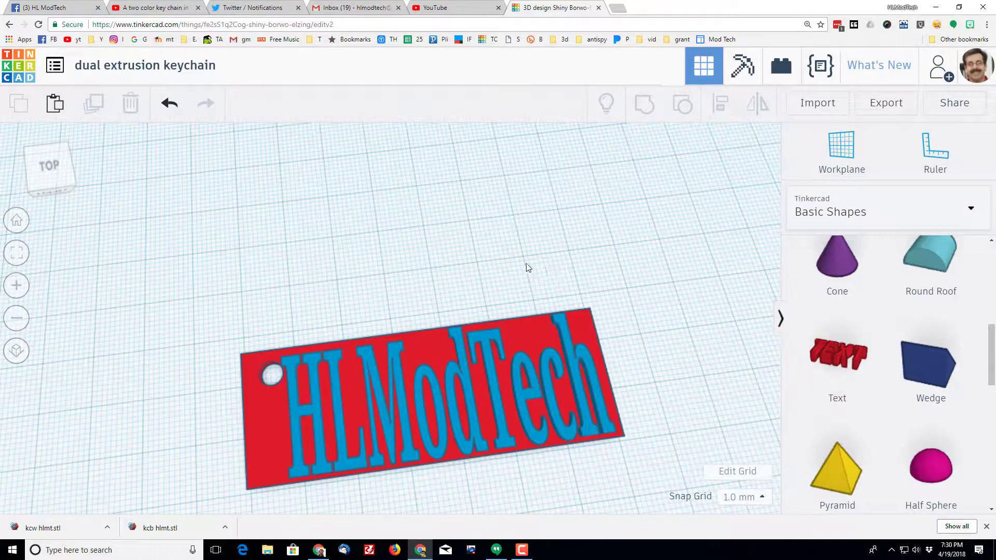
pyautogui.moveTo(528, 267); pyautogui.dragTo(631, 245, button='right')
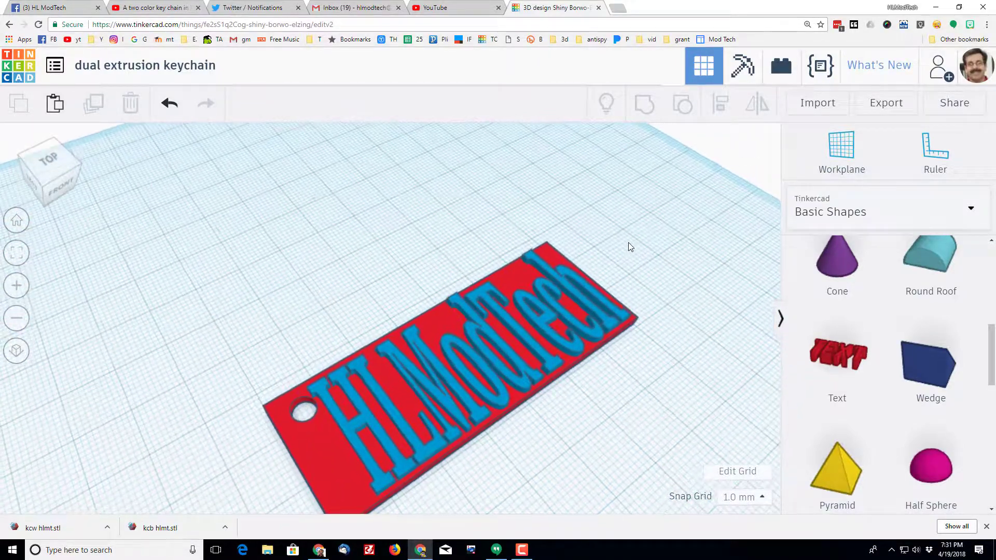